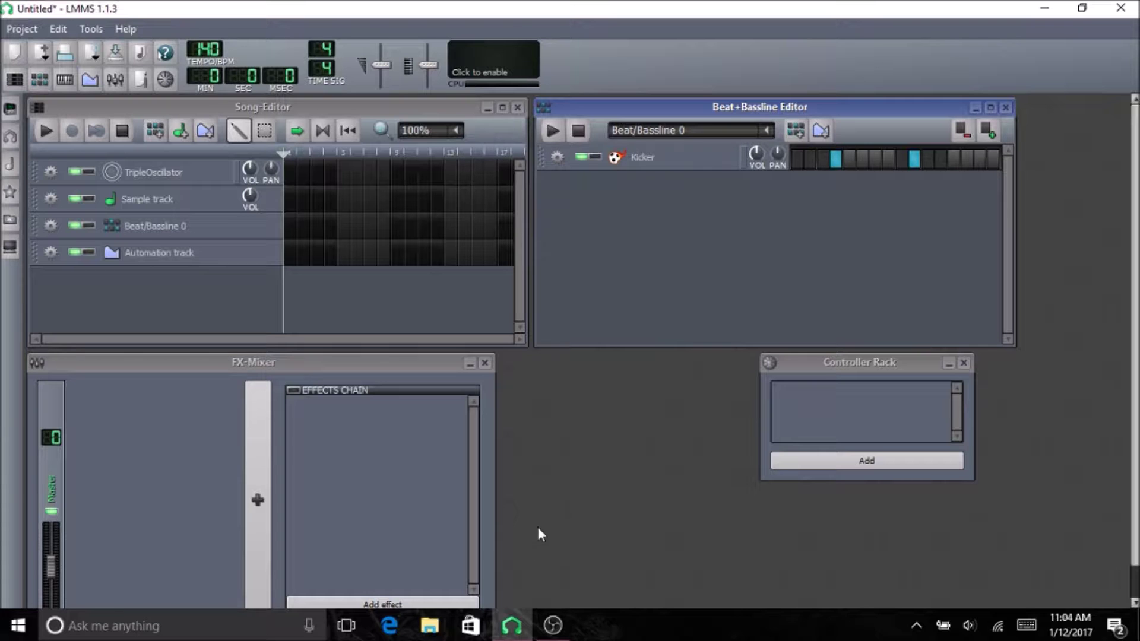
Step: Centre the FX-Mixer and add a new FX 1 channel
drag(308, 363, 581, 141)
click(535, 247)
click(369, 272)
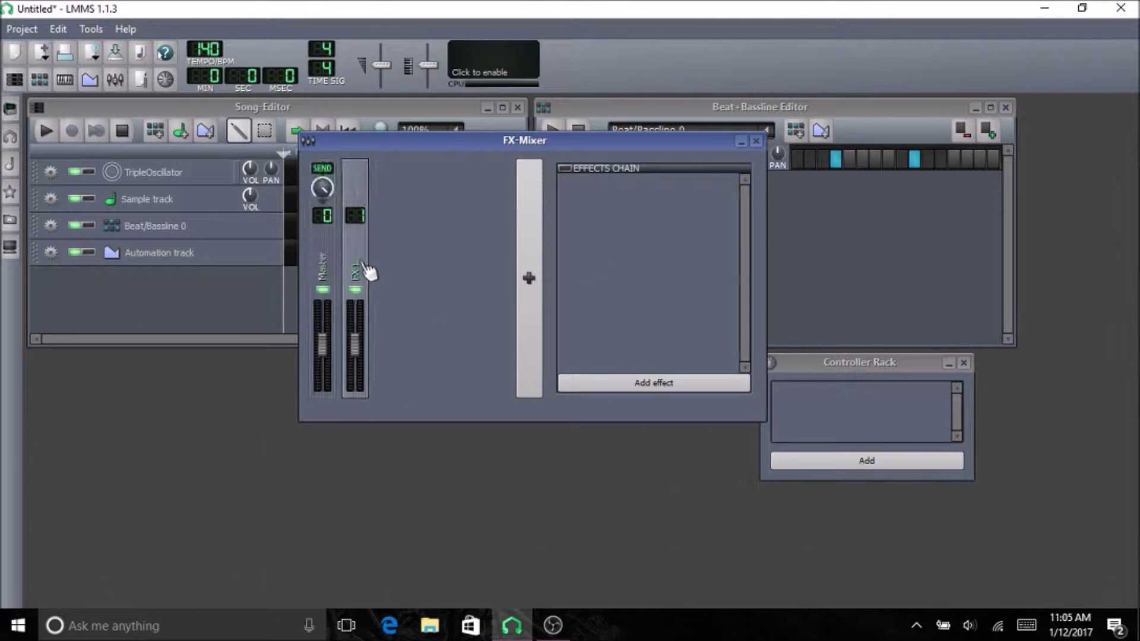
Step: Load the Calf Compressor LADSPA effect into FX 1's effects chain
click(632, 385)
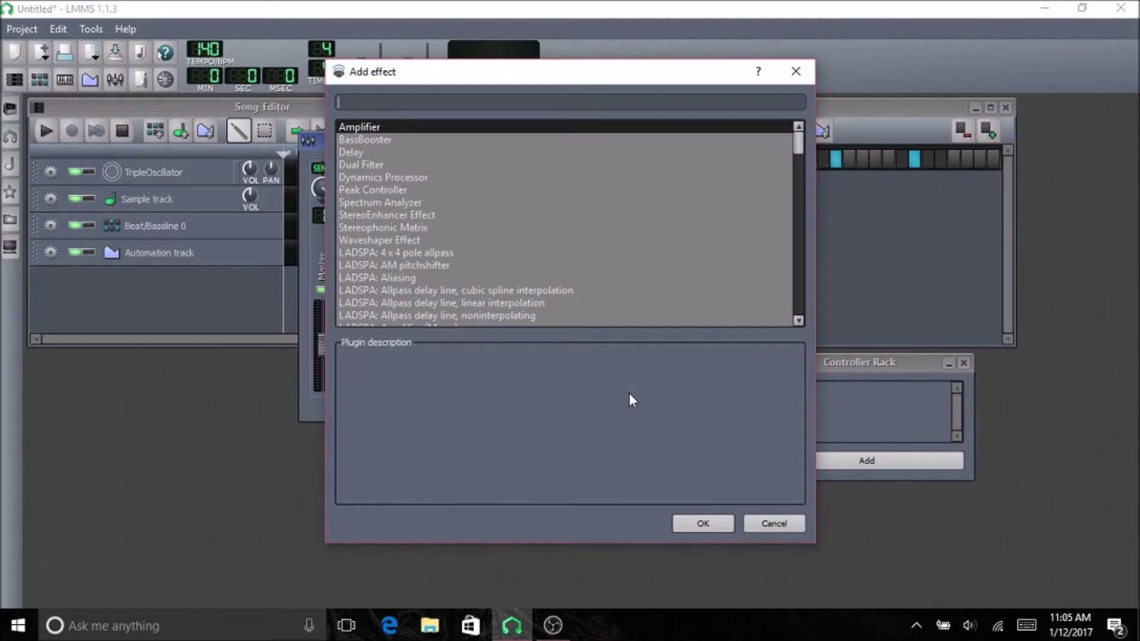
text(c)
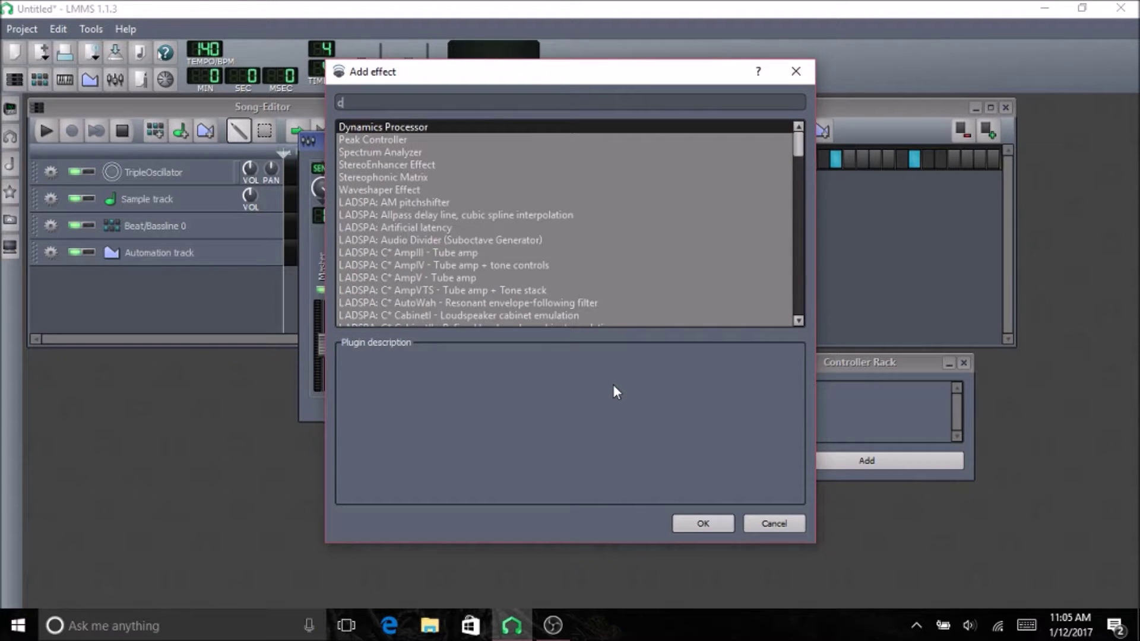
text(al)
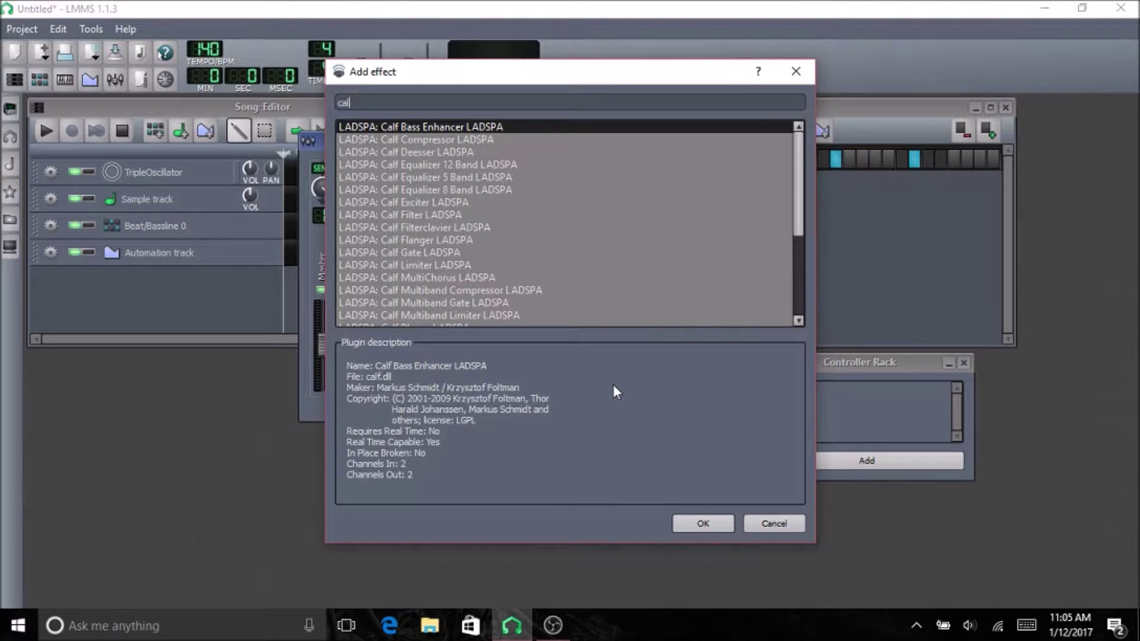
double_click(432, 141)
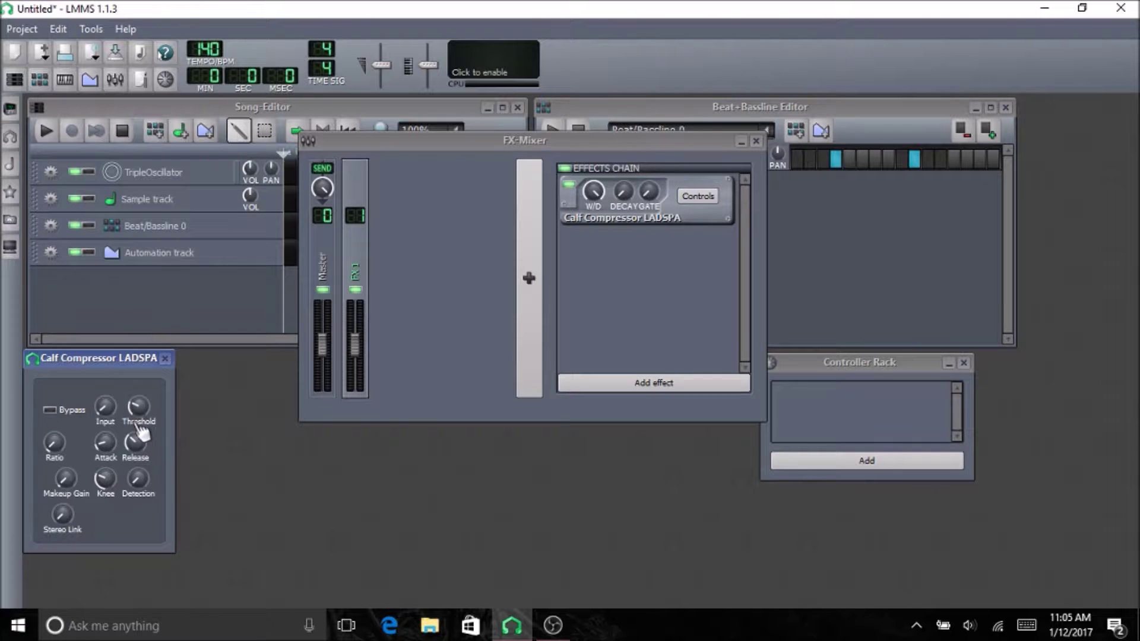
drag(105, 367, 625, 259)
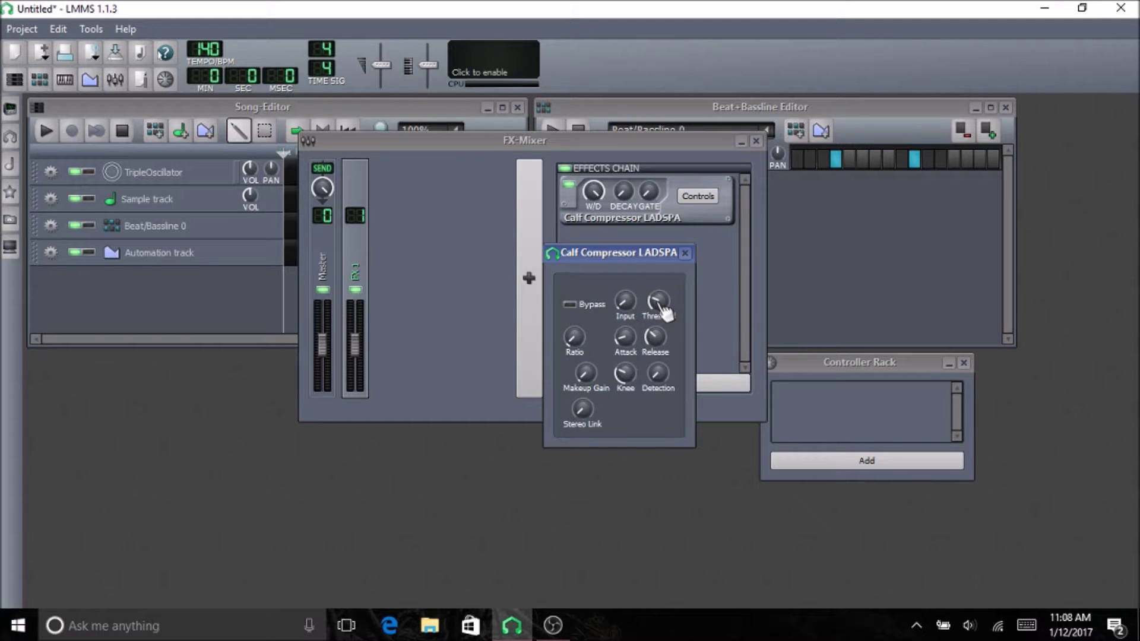
Step: Route the Kicker to FX channel 1 and lower the FX 1 fader to 47%
drag(607, 250, 448, 144)
click(632, 137)
drag(632, 137, 444, 263)
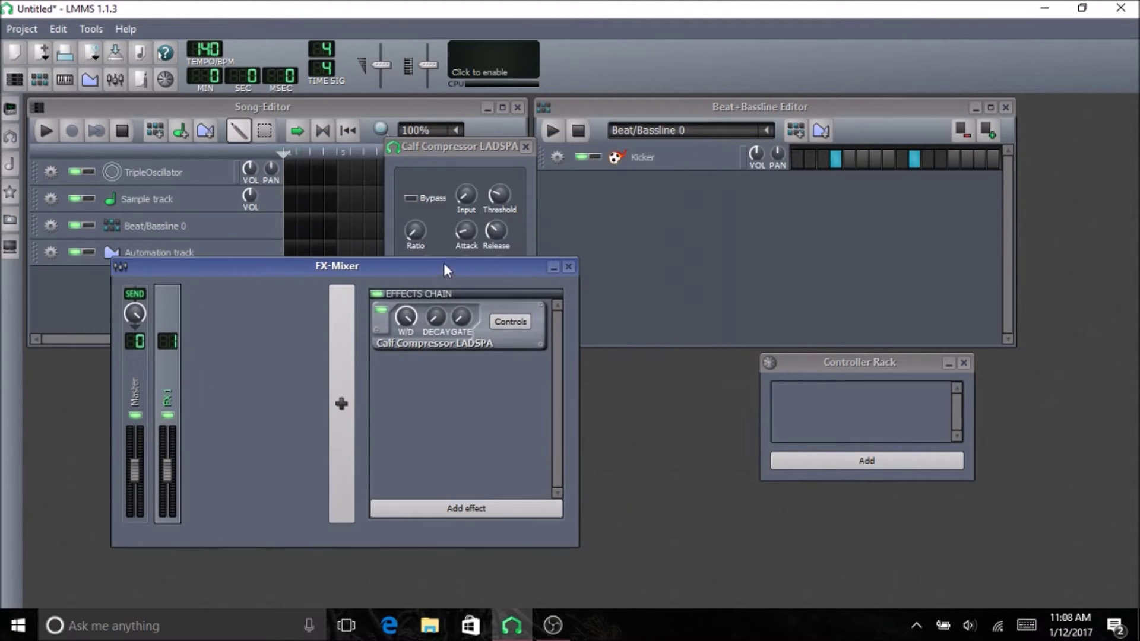
click(647, 157)
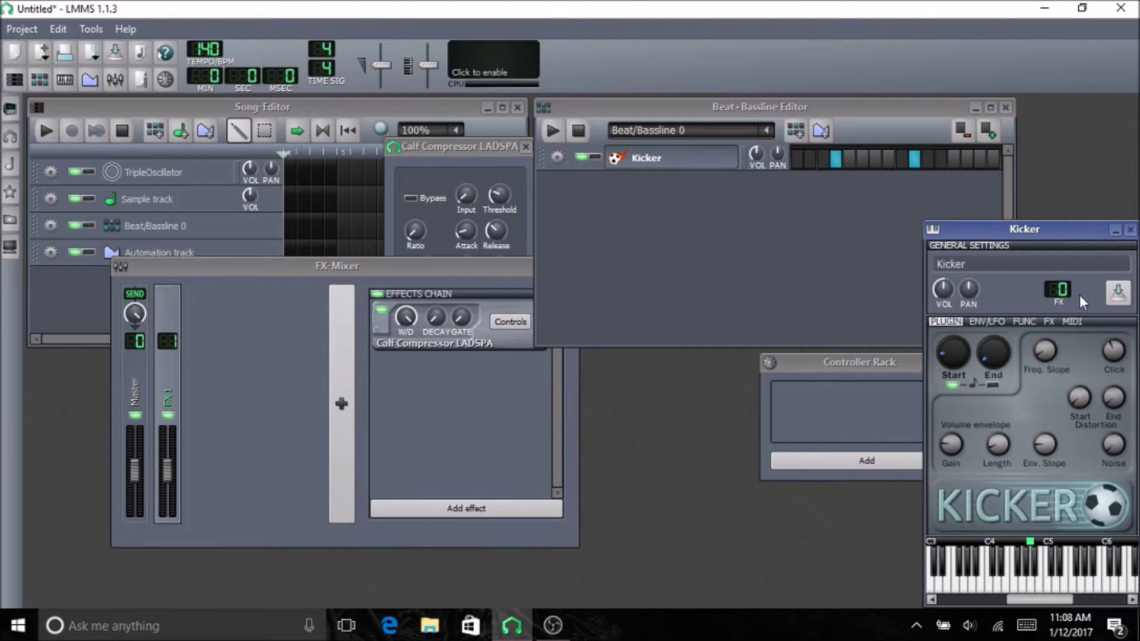
scroll(1062, 290, down, 1)
mouse_move(168, 473)
mouse_down()
mouse_move(176, 495)
mouse_move(177, 470)
mouse_move(174, 491)
mouse_up()
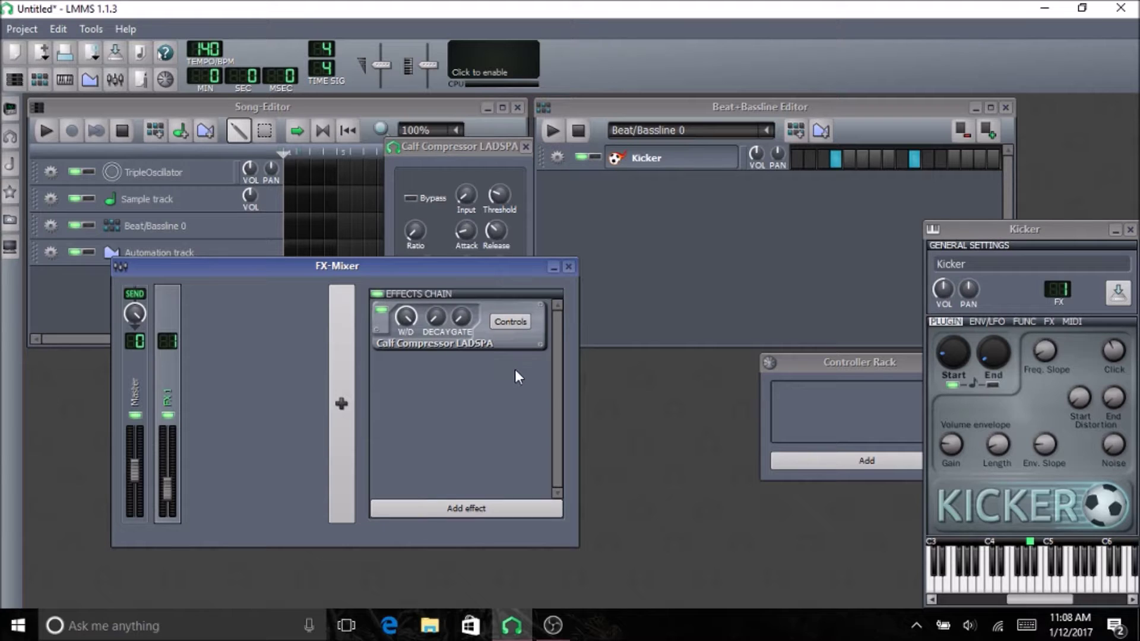
Step: Raise the Calf Compressor's Threshold, settling at about 0.955
drag(468, 145, 598, 74)
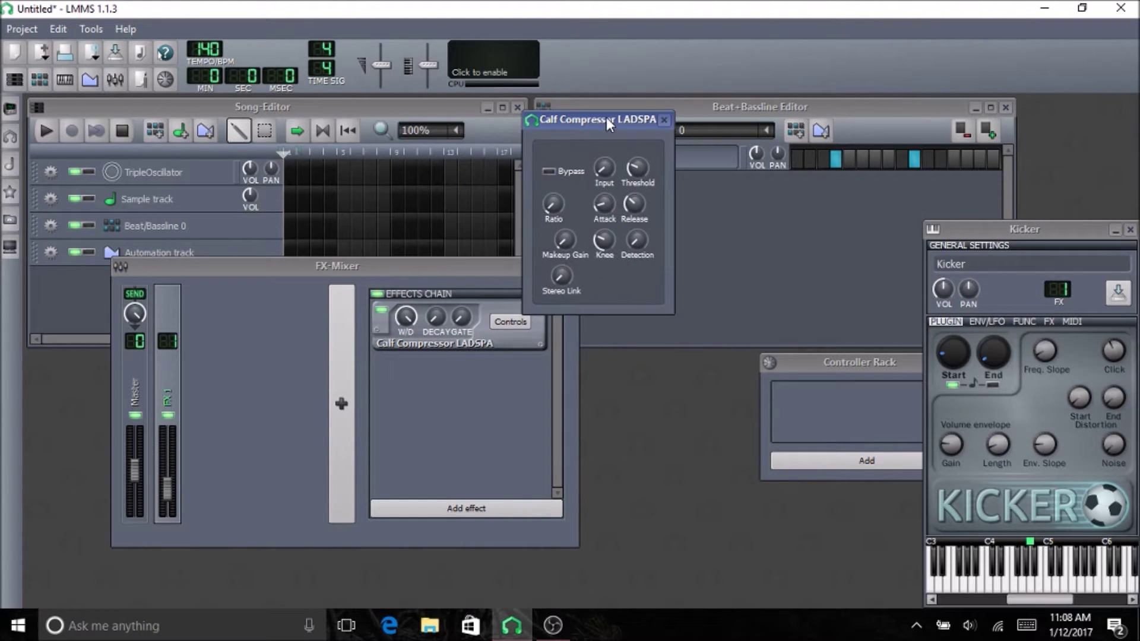
drag(607, 117, 536, 154)
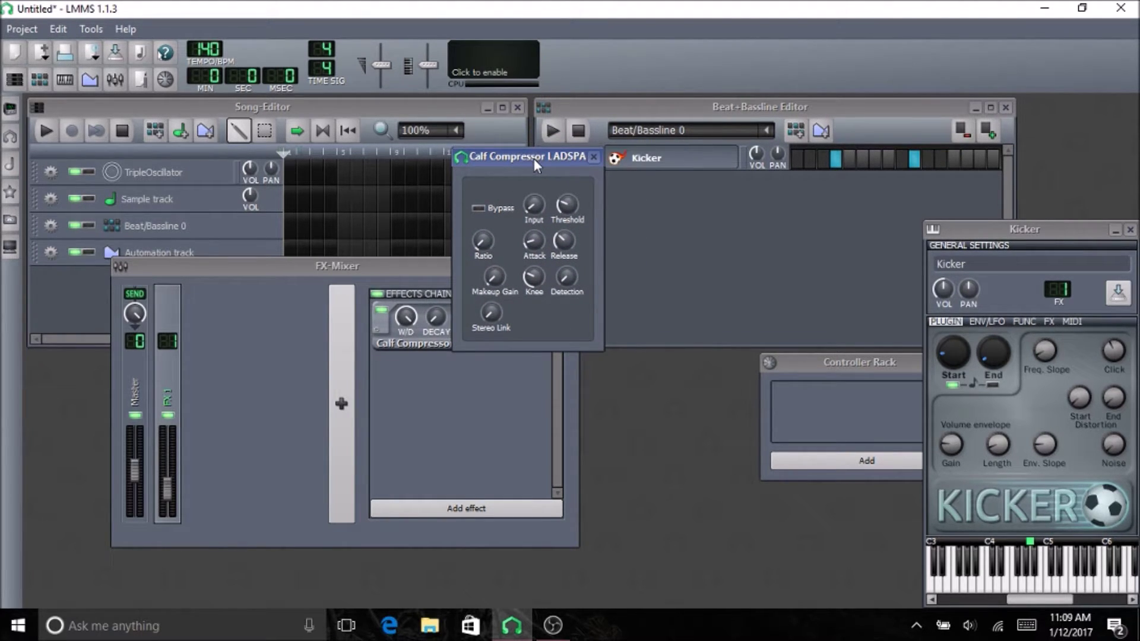
drag(544, 160, 447, 212)
drag(473, 255, 472, 271)
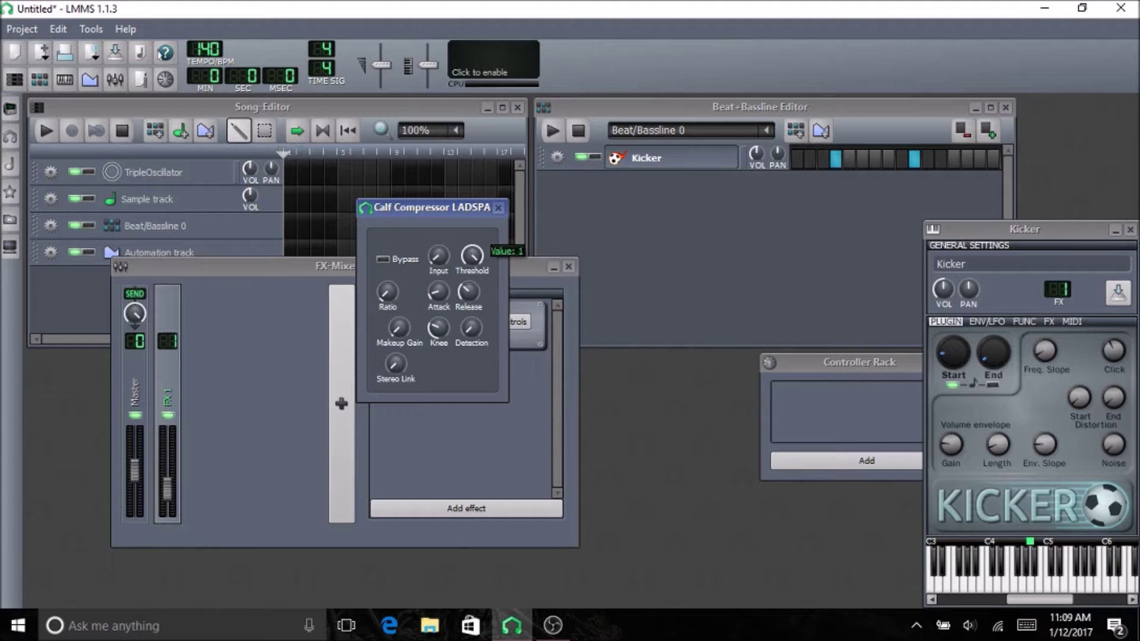
mouse_move(472, 255)
mouse_down()
mouse_move(473, 226)
mouse_move(473, 285)
mouse_move(473, 249)
mouse_up()
drag(482, 266, 483, 221)
drag(391, 207, 423, 129)
drag(473, 175, 472, 175)
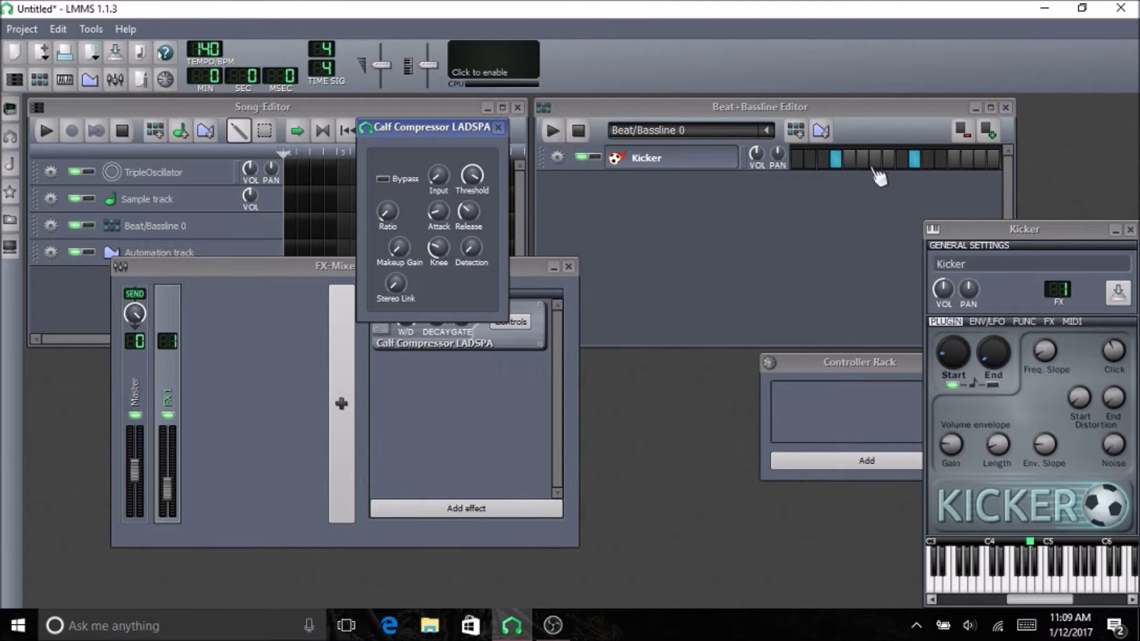
Step: Rearrange the Kicker's hits in the beat pattern, adding and removing several steps
click(823, 158)
click(836, 158)
click(823, 158)
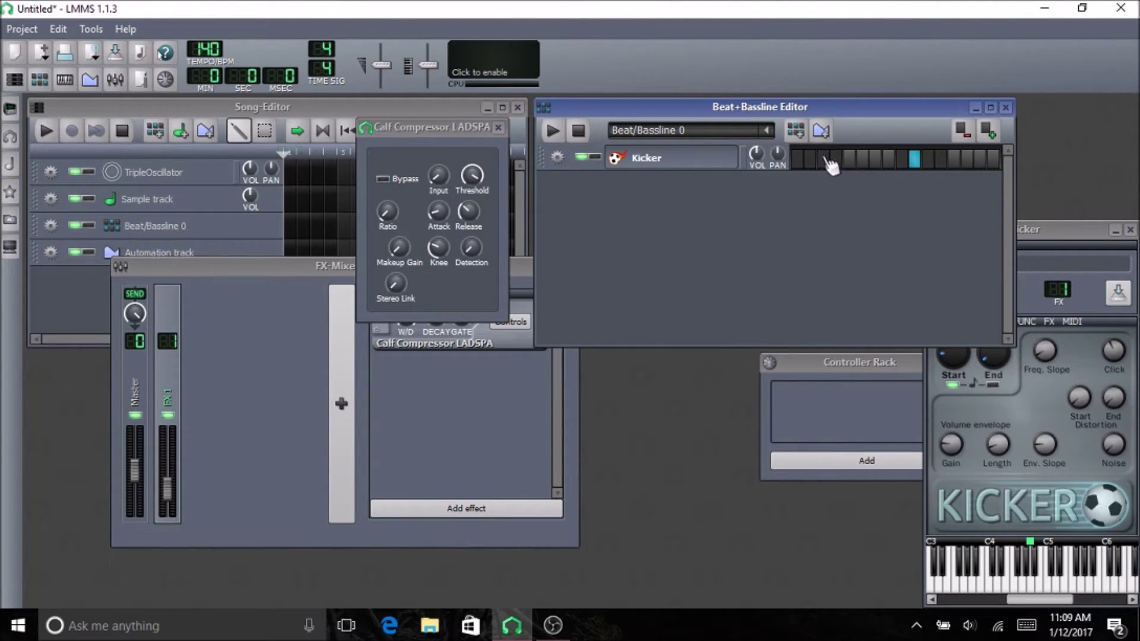
click(797, 159)
click(849, 159)
click(914, 159)
click(902, 158)
click(953, 159)
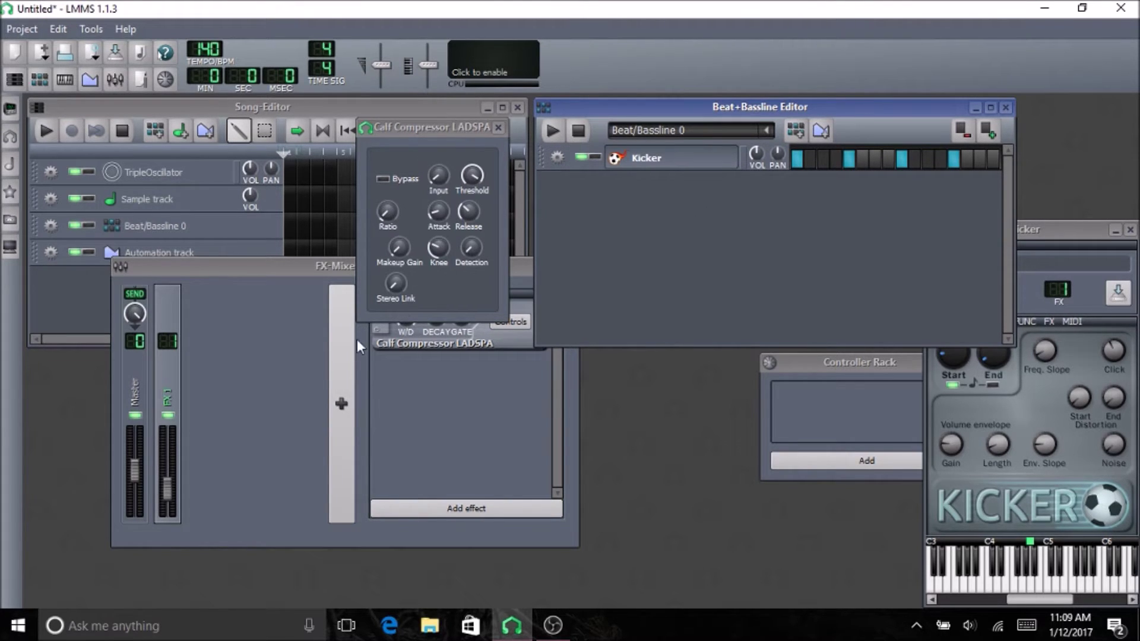
Step: Play the pattern, nudge the Threshold, and lower the compressor Ratio to about 2.97
click(559, 138)
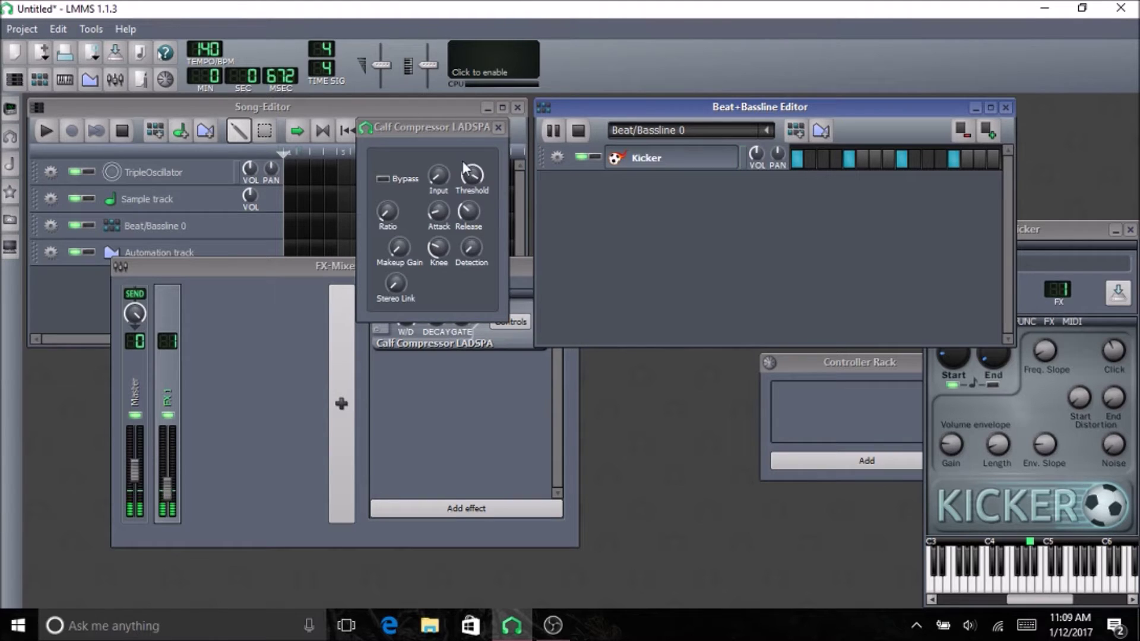
drag(473, 181, 472, 184)
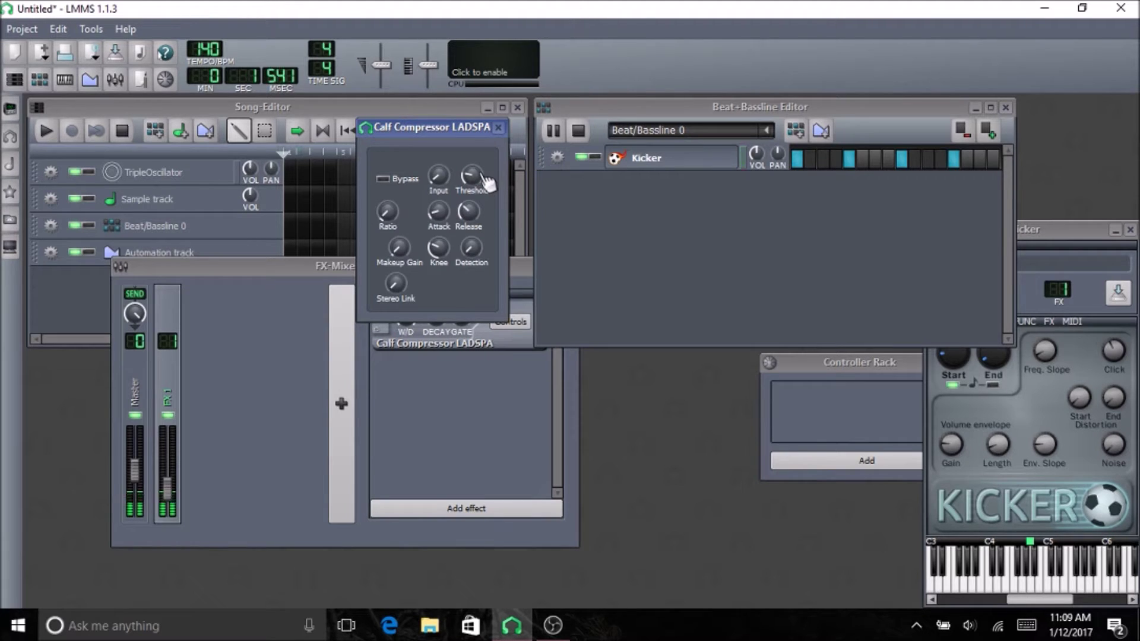
drag(387, 212, 480, 237)
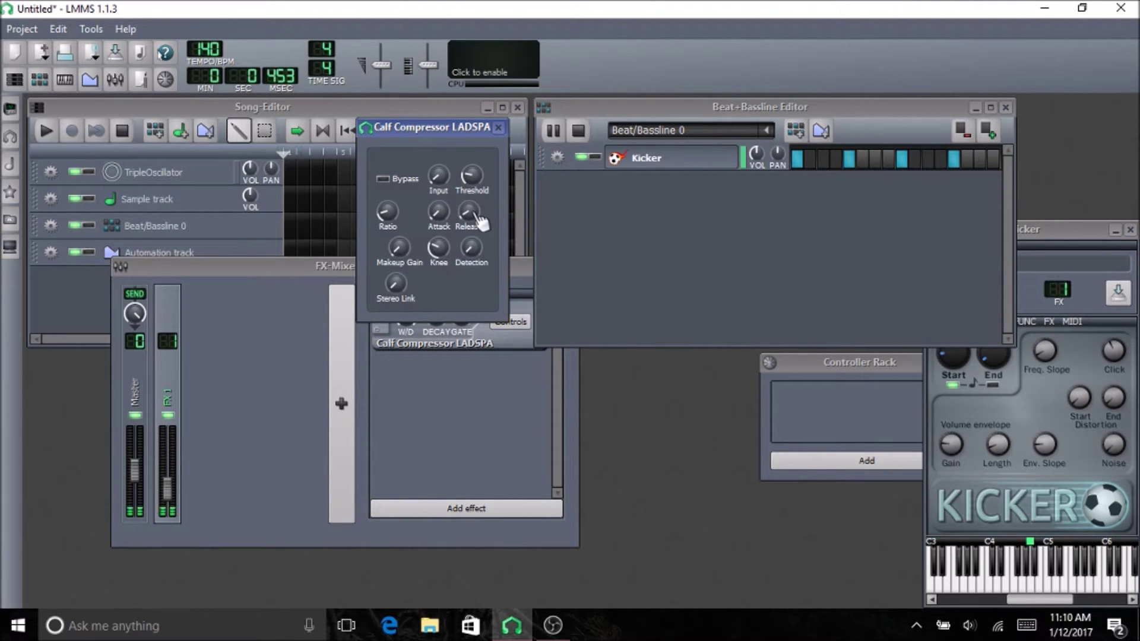
click(409, 179)
click(408, 179)
click(581, 132)
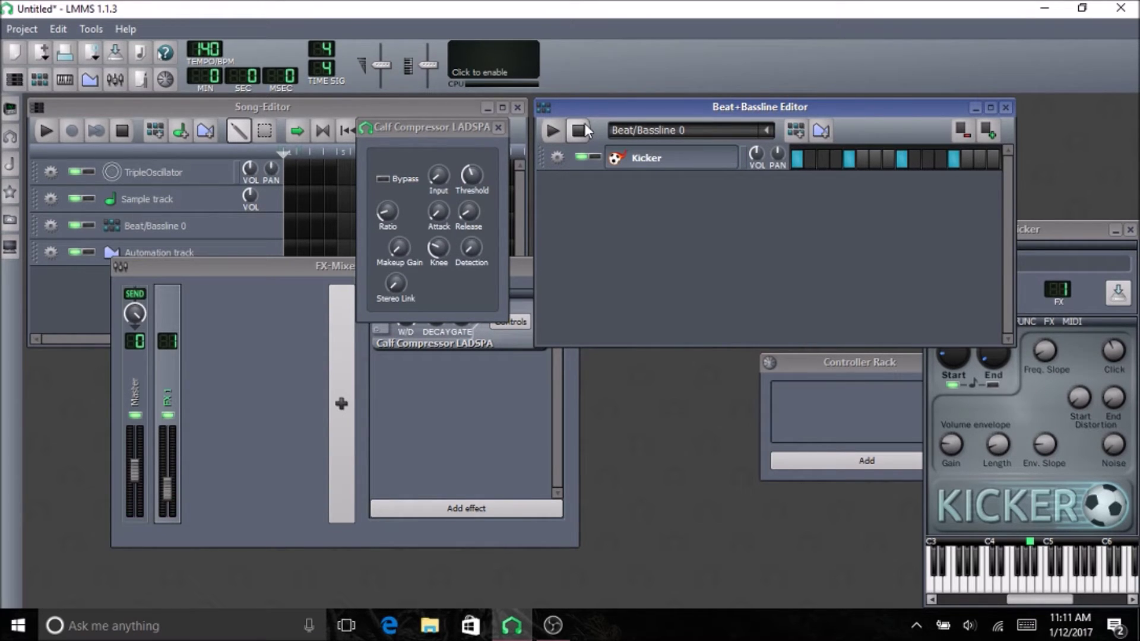
click(553, 130)
click(407, 179)
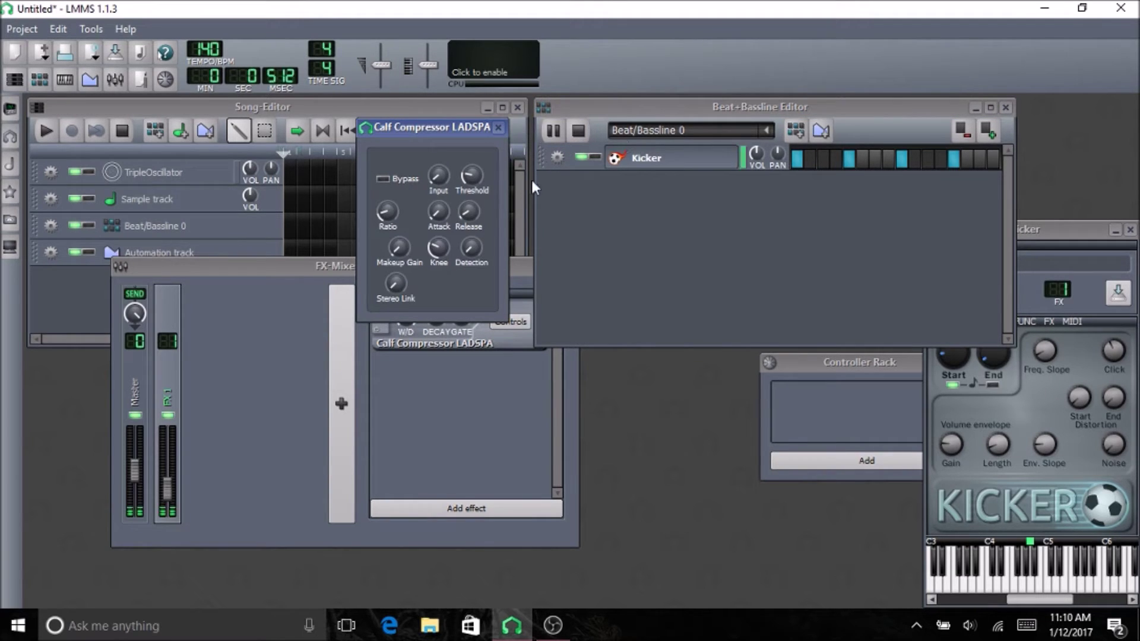
click(582, 133)
click(382, 179)
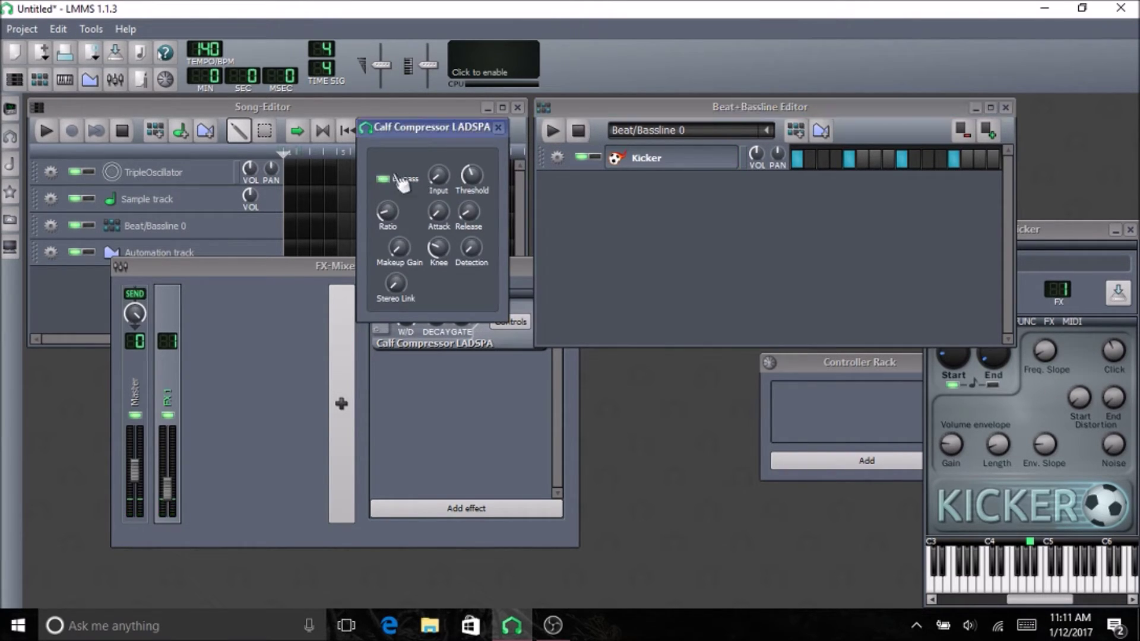
click(554, 136)
click(554, 136)
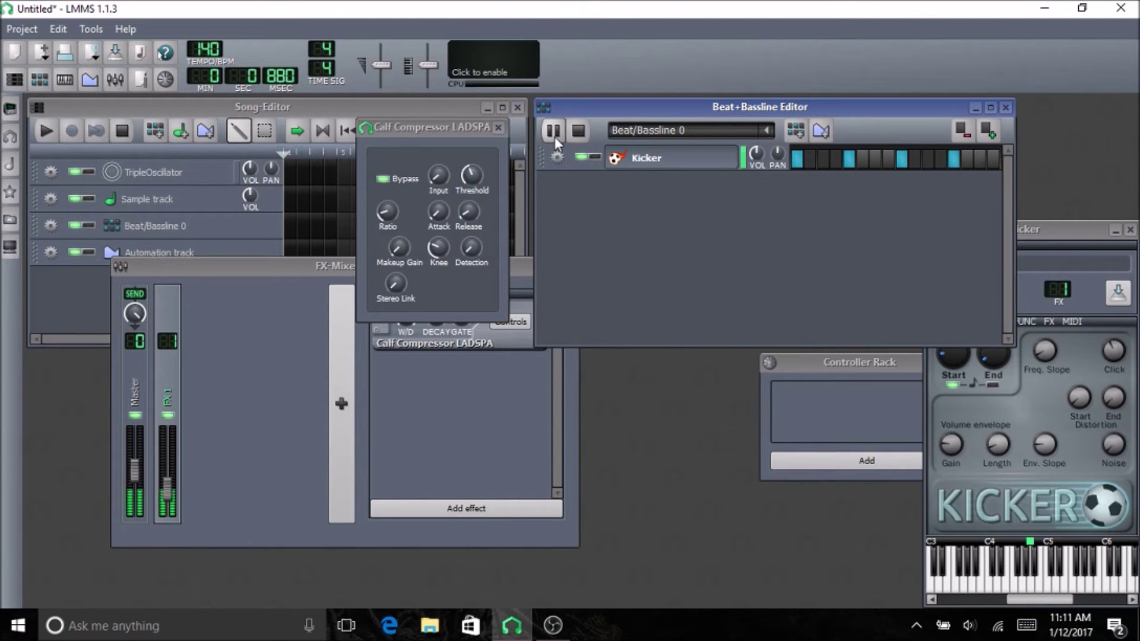
click(577, 131)
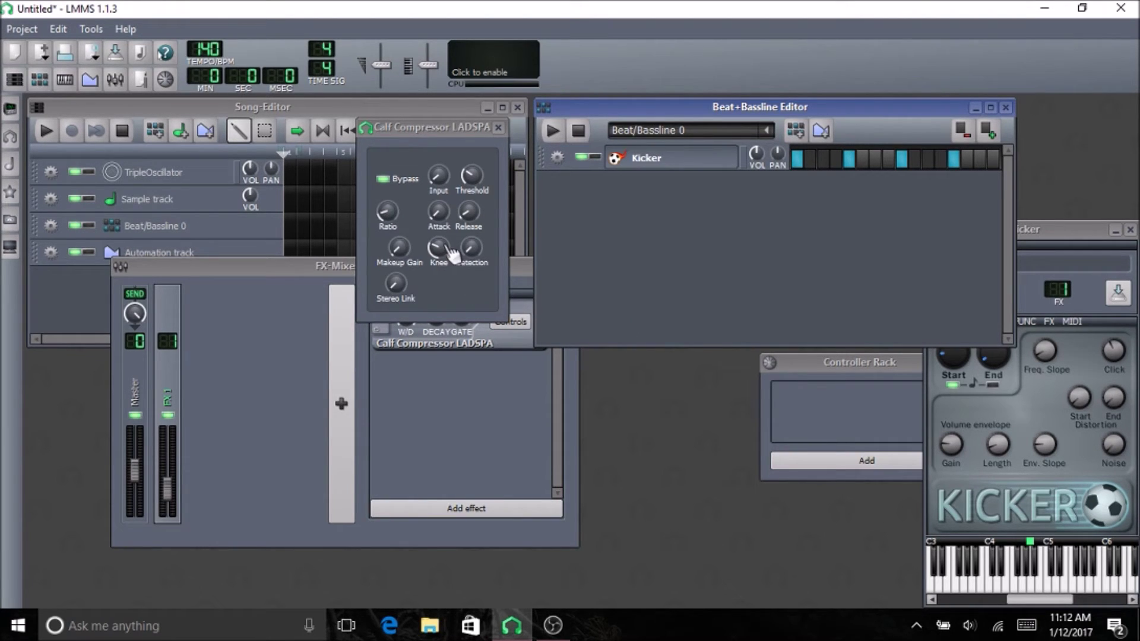
click(382, 178)
click(551, 131)
click(392, 181)
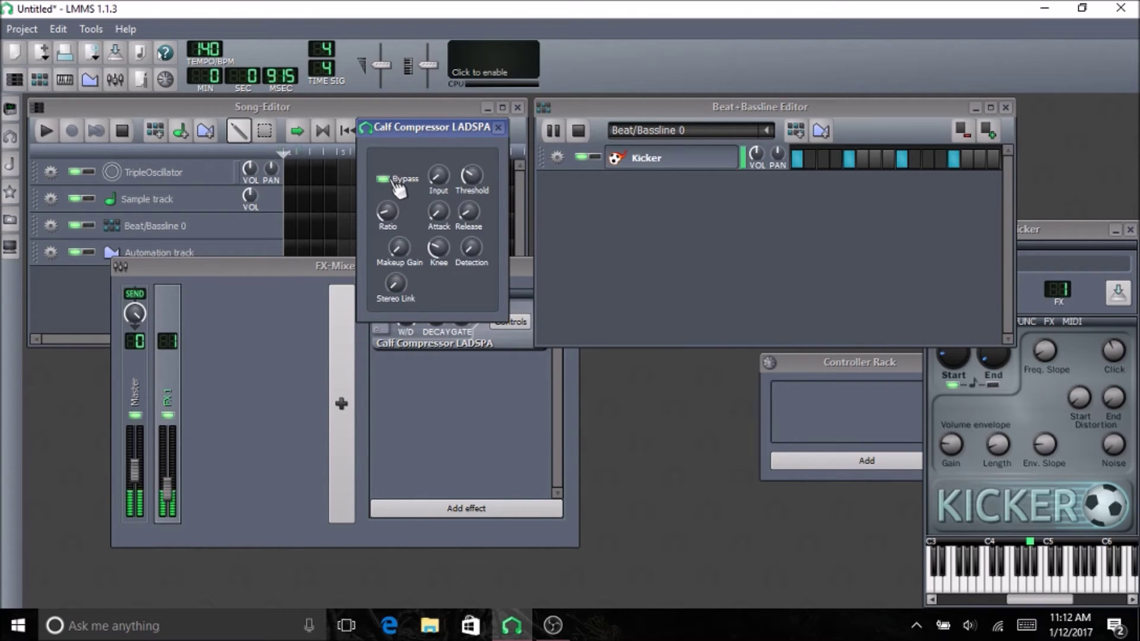
click(394, 181)
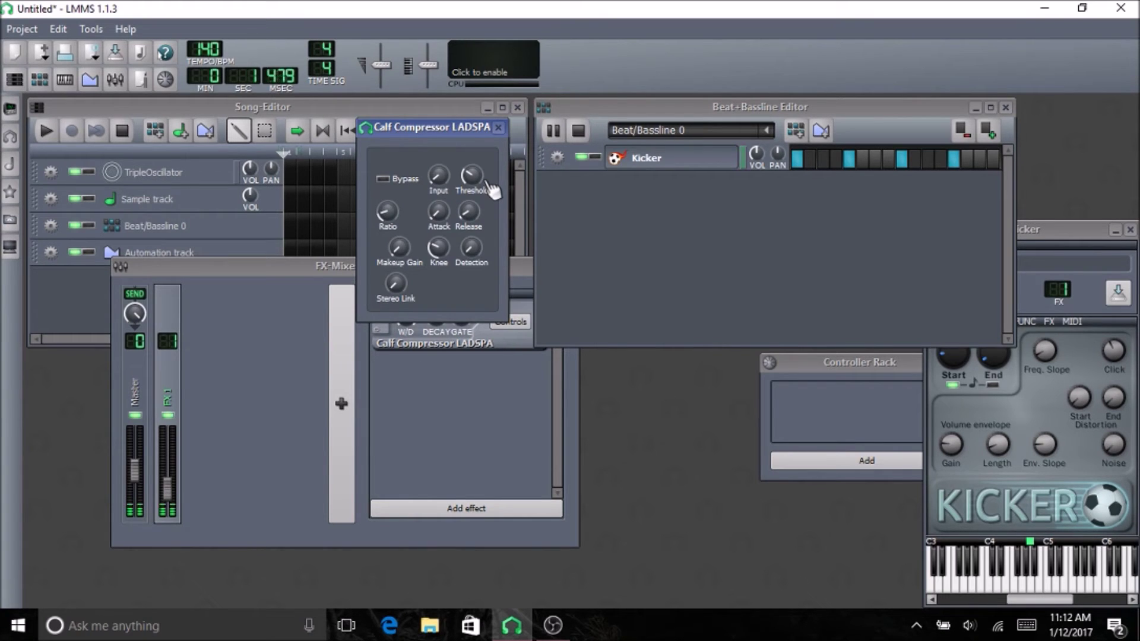
click(578, 132)
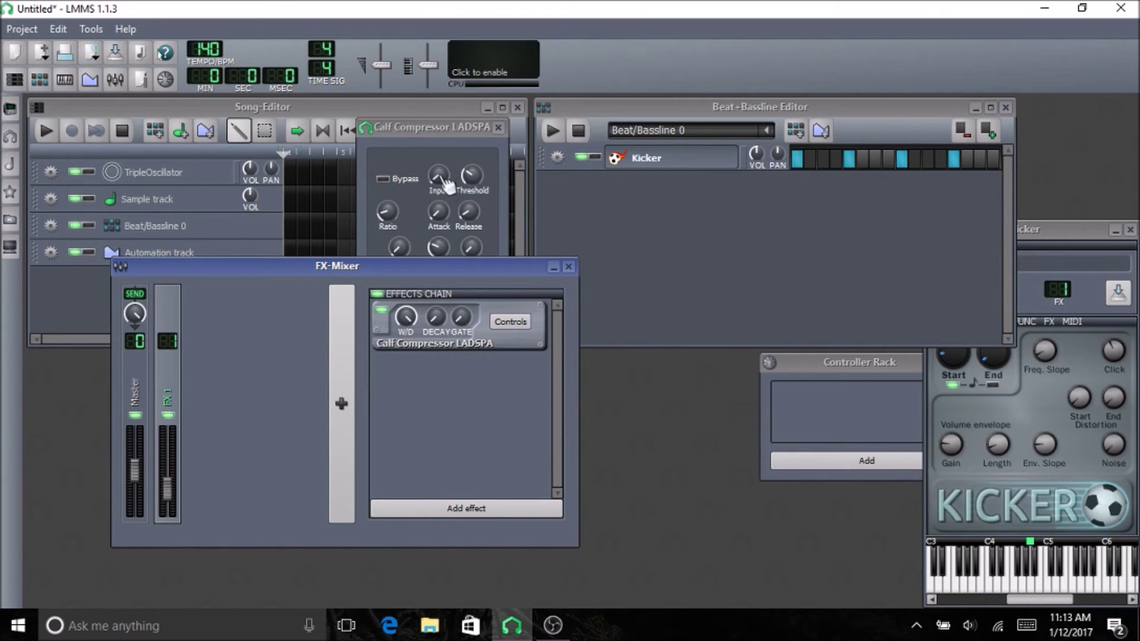
Step: Add a Spectrum Analyzer after the Calf Compressor and move its window aside
click(485, 507)
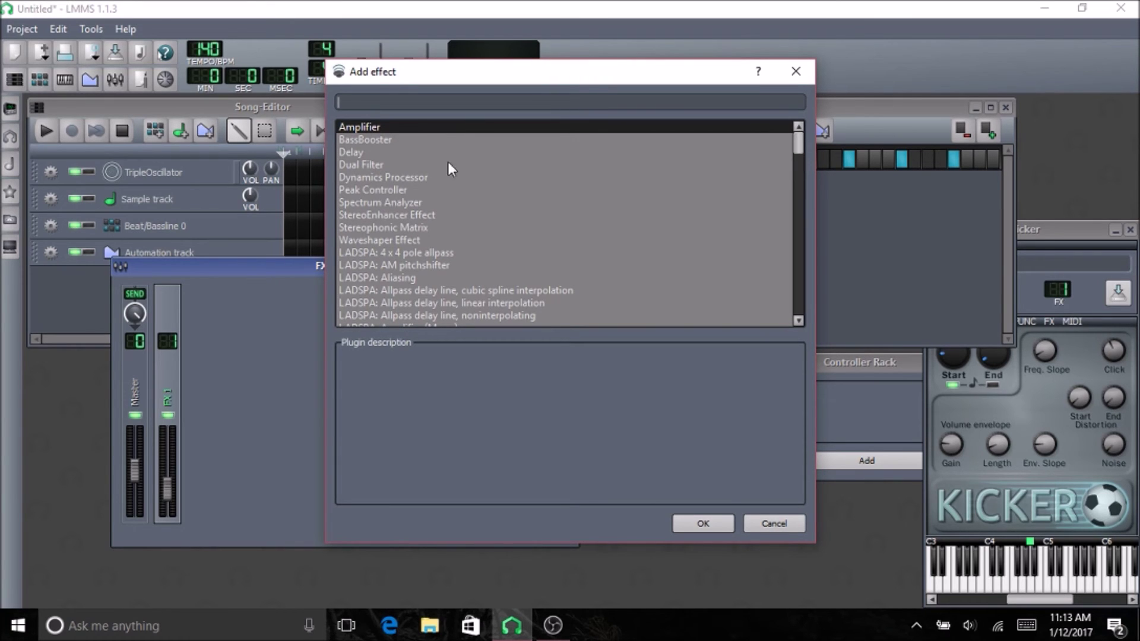
double_click(390, 202)
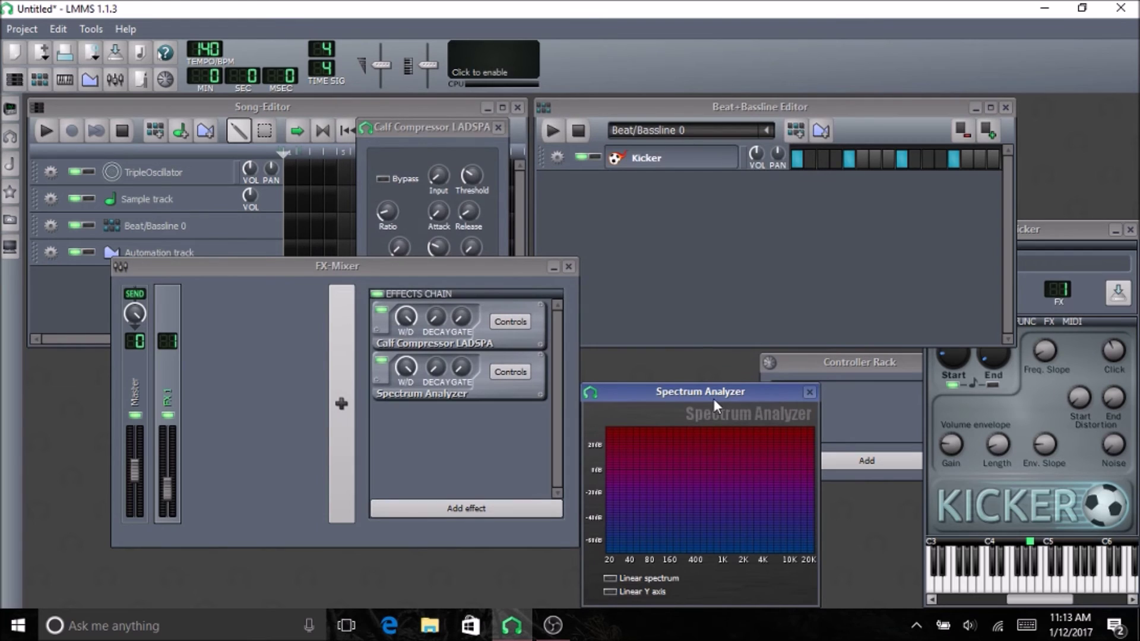
drag(688, 391, 592, 233)
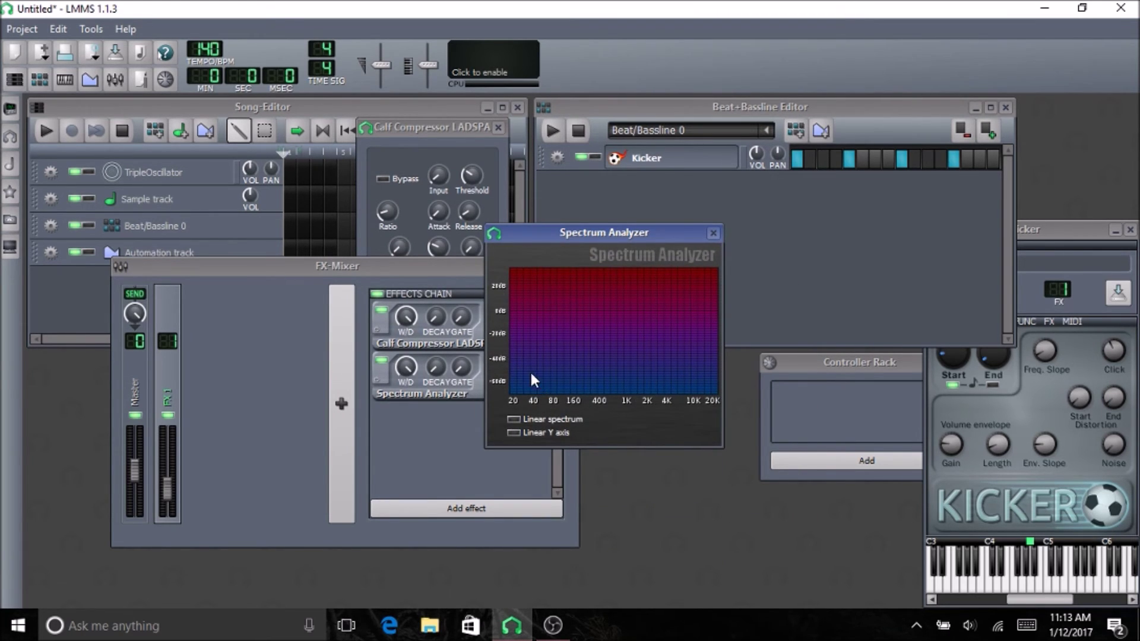
right_click(364, 398)
click(380, 309)
click(380, 308)
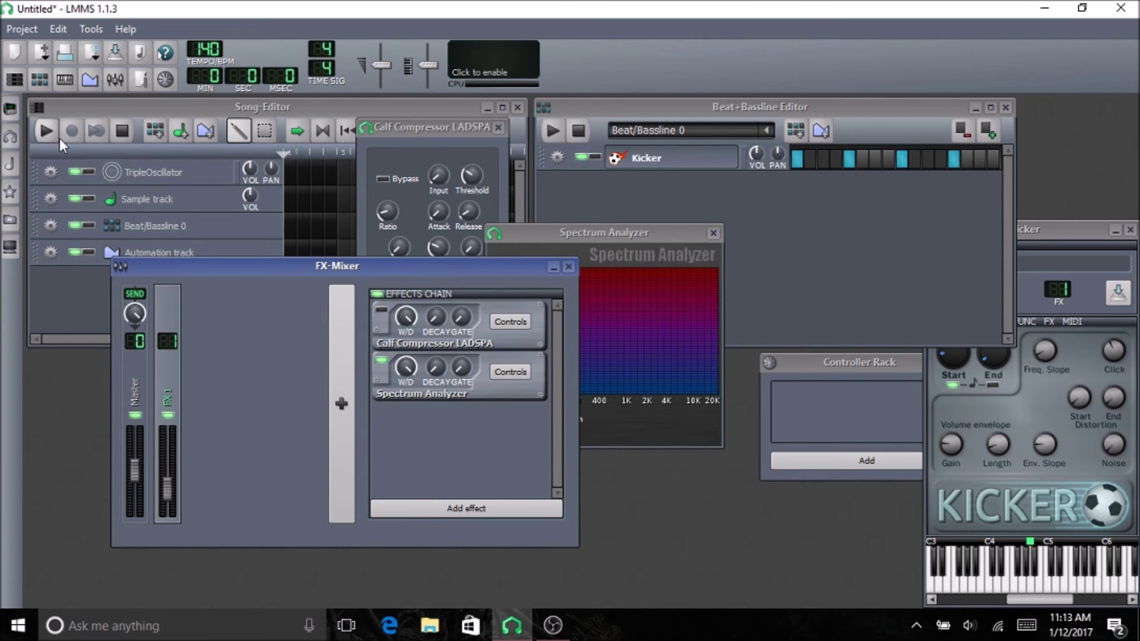
Step: Play the Kicker beat to watch its spectrum, then stop playback
click(552, 130)
drag(514, 238, 554, 222)
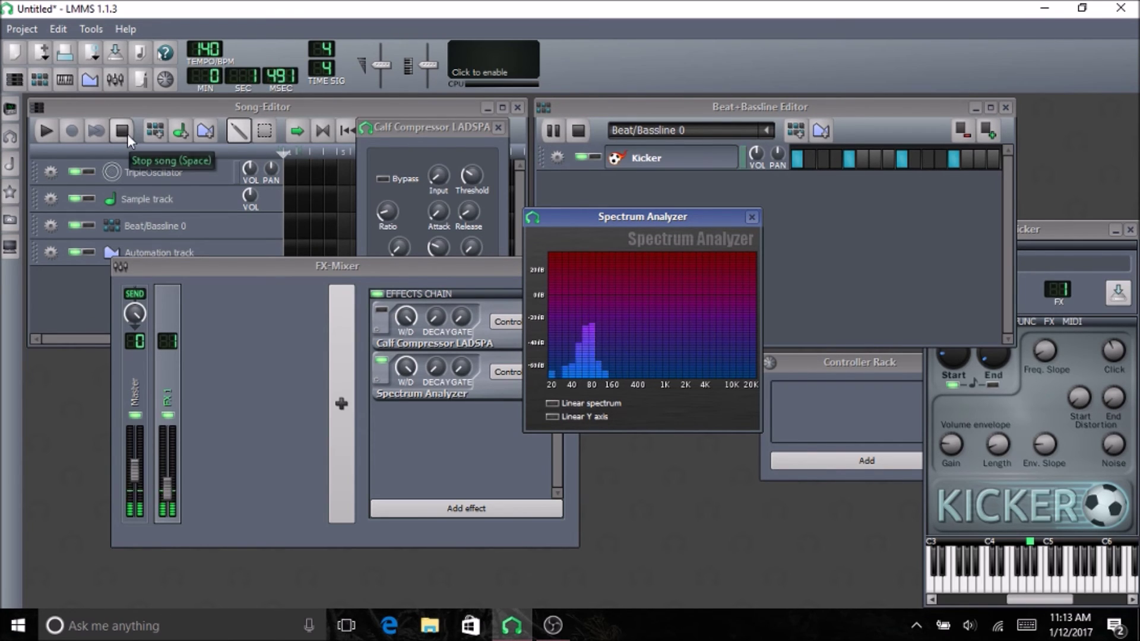
click(569, 129)
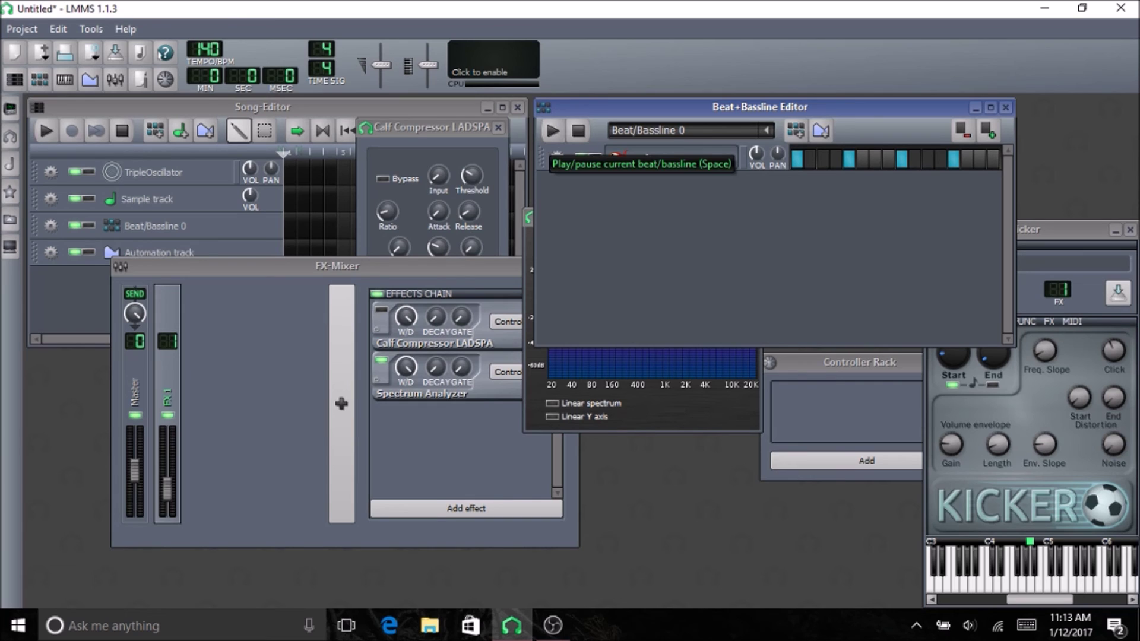
click(495, 322)
Step: Adjust the Calf Compressor's Makeup Gain, ending at about 1.02
click(495, 321)
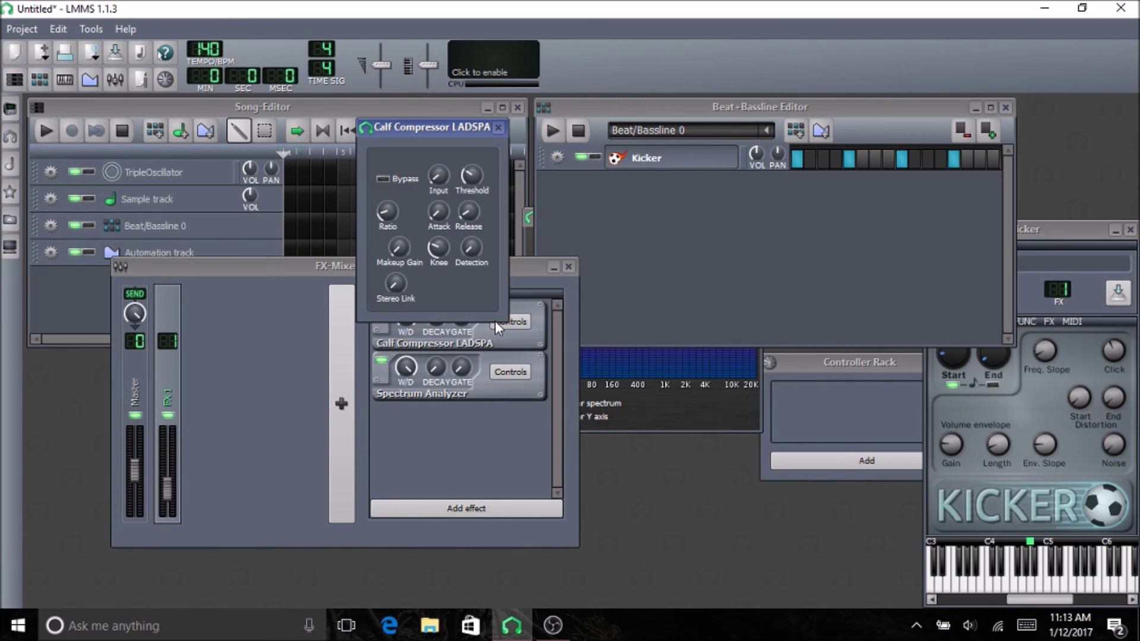
mouse_move(415, 255)
mouse_down()
mouse_move(414, 242)
mouse_move(415, 257)
mouse_up()
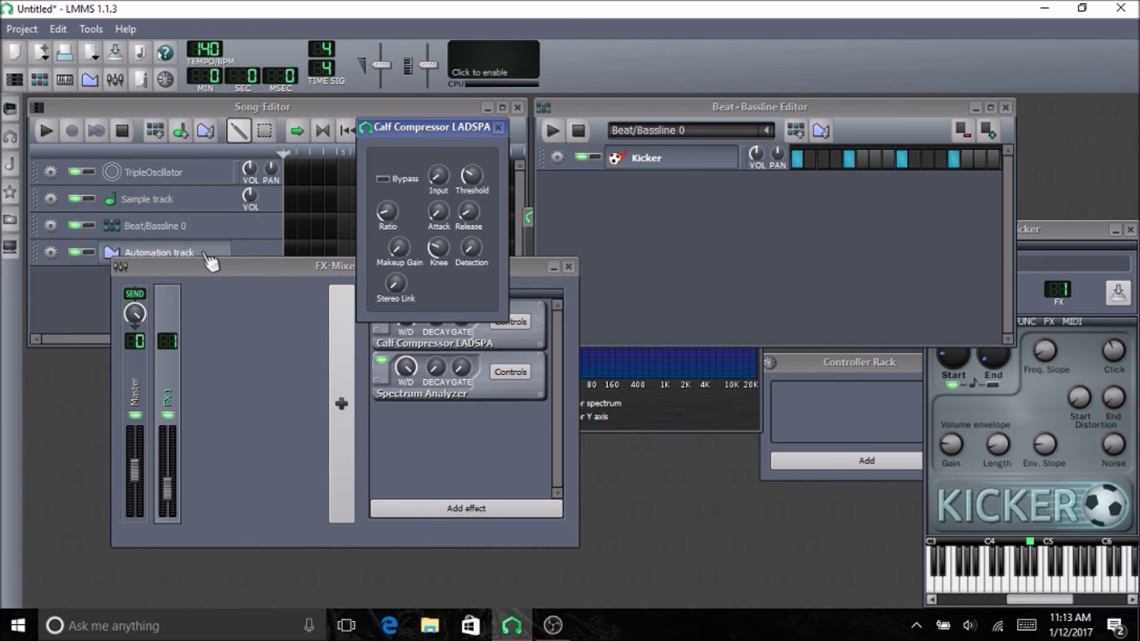